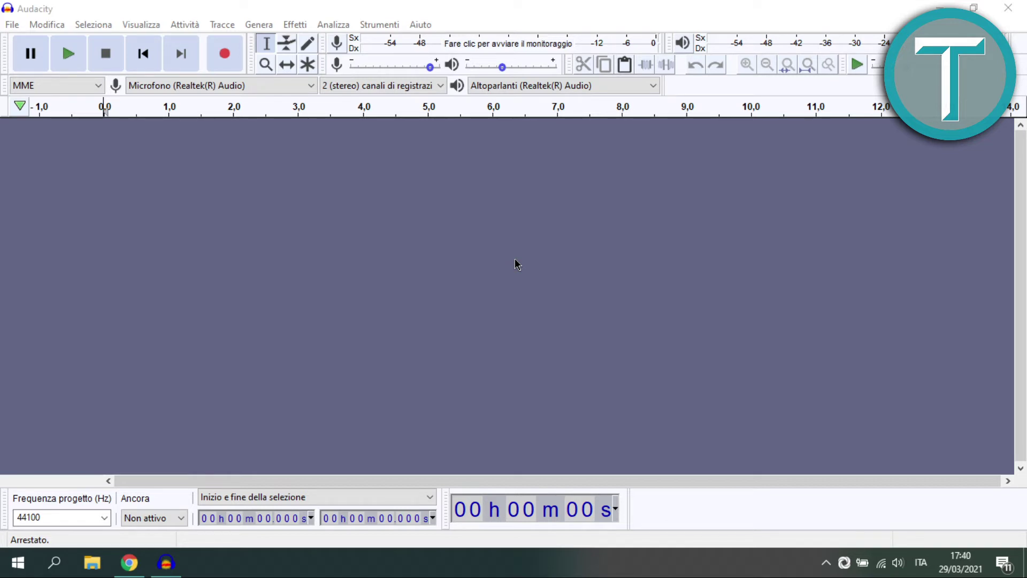
Step: Turn on input level monitoring for the microphone and start recording a new stereo audio track
{"action": "left_click", "coordinate": [503, 7]}
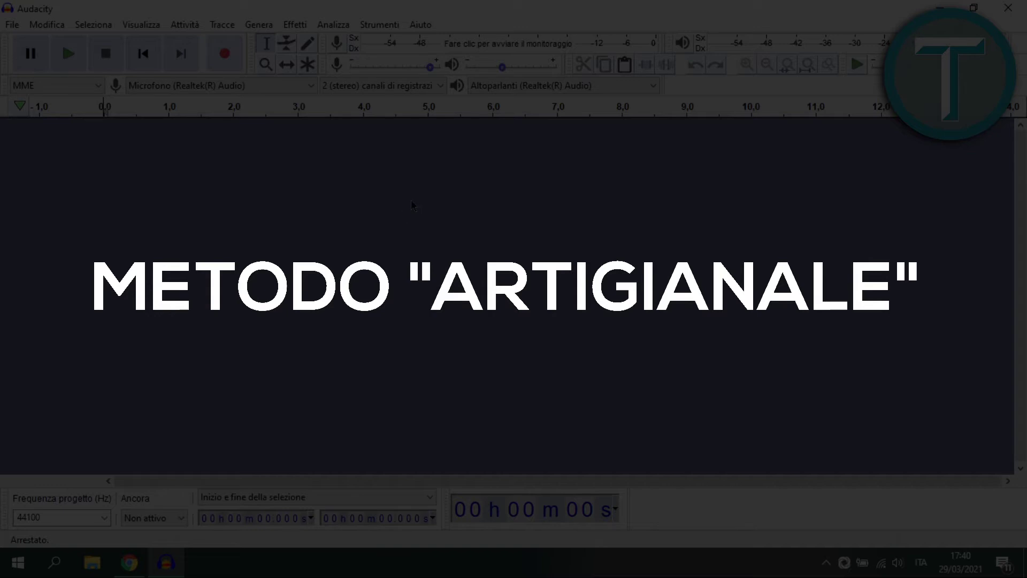
{"action": "left_click", "coordinate": [491, 45]}
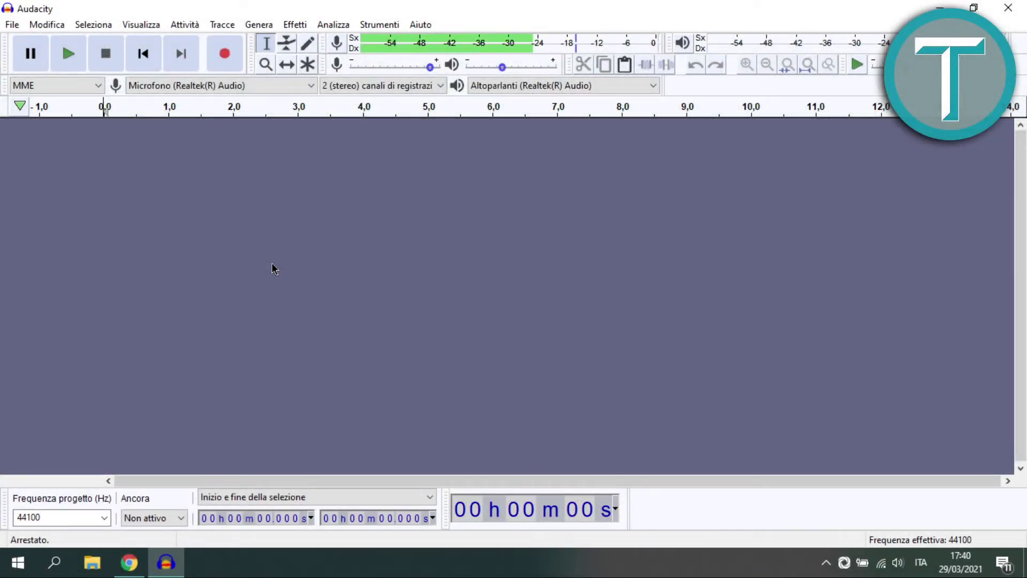
{"action": "key", "text": "shift"}
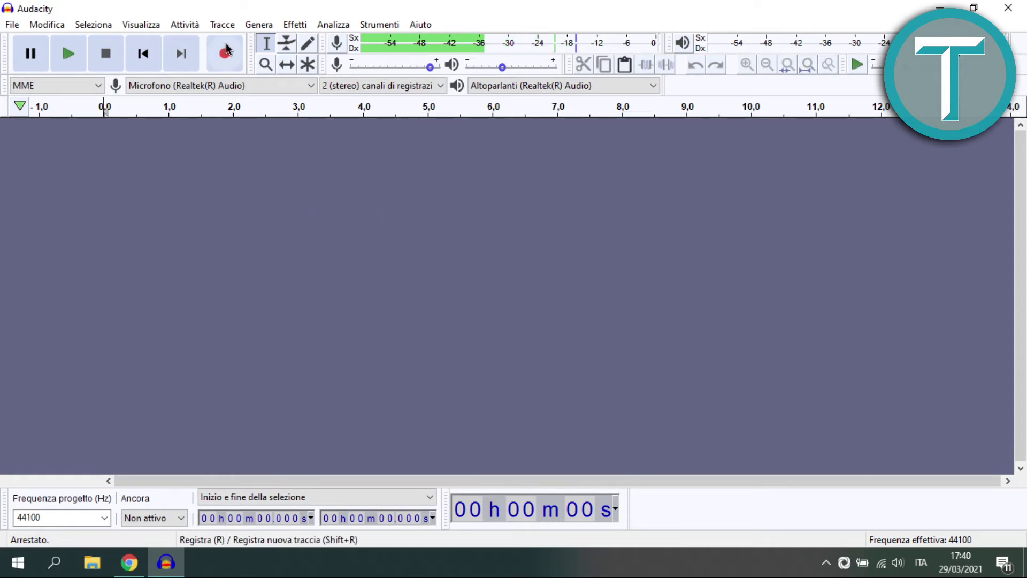
{"action": "left_click", "coordinate": [225, 62]}
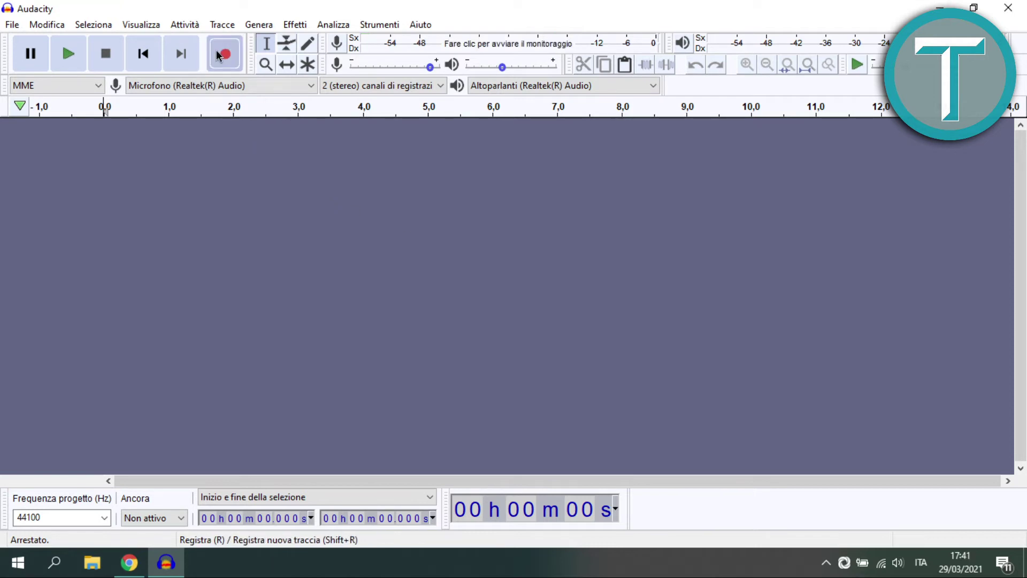
{"action": "left_click", "coordinate": [216, 50]}
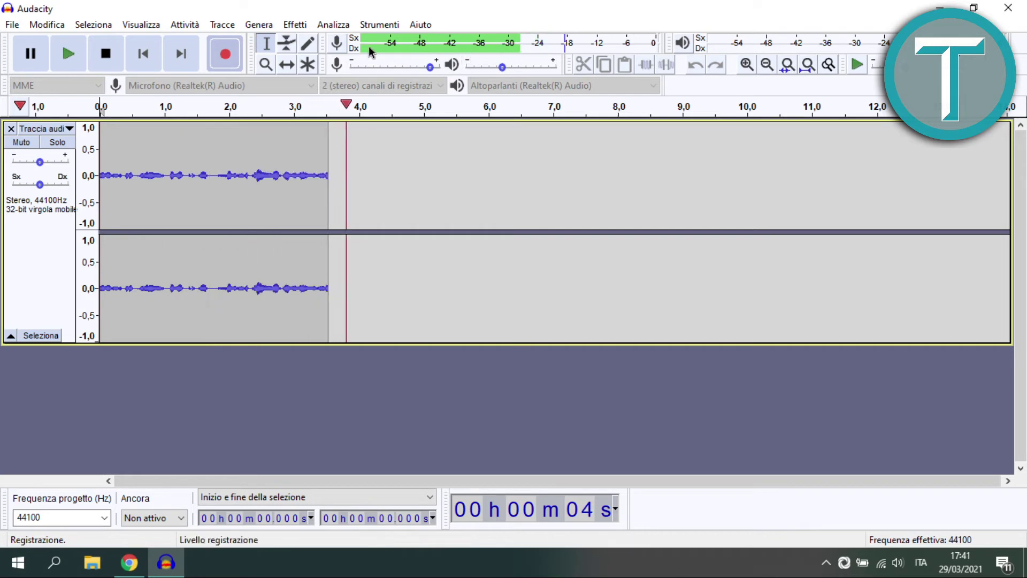
Step: Set the cursor within the recorded waveform while recording continues, and pause the recording at about 15 seconds
{"action": "left_click", "coordinate": [143, 182]}
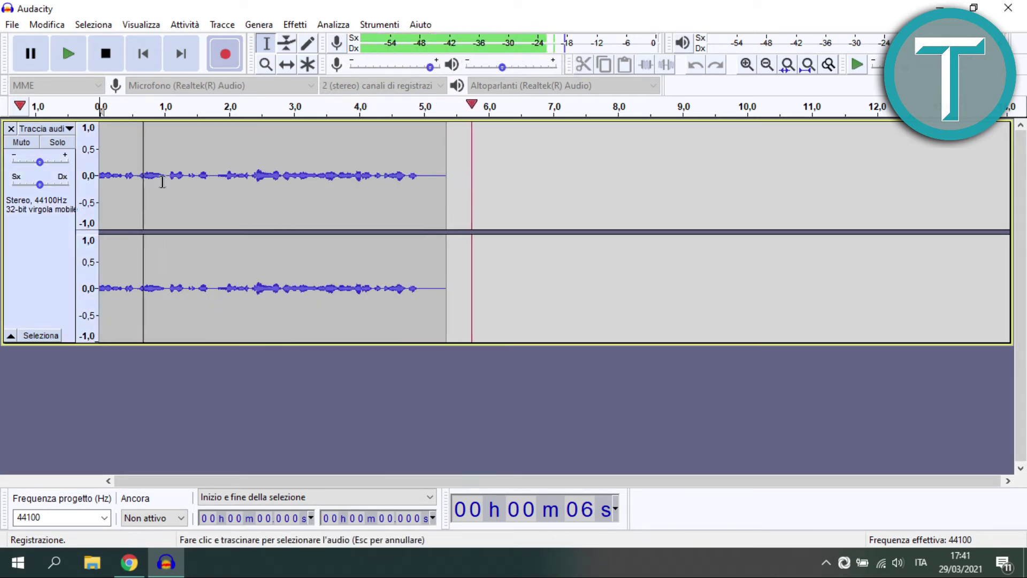
{"action": "left_click_drag", "start_coordinate": [163, 182], "coordinate": [432, 214]}
{"action": "left_click", "coordinate": [396, 224]}
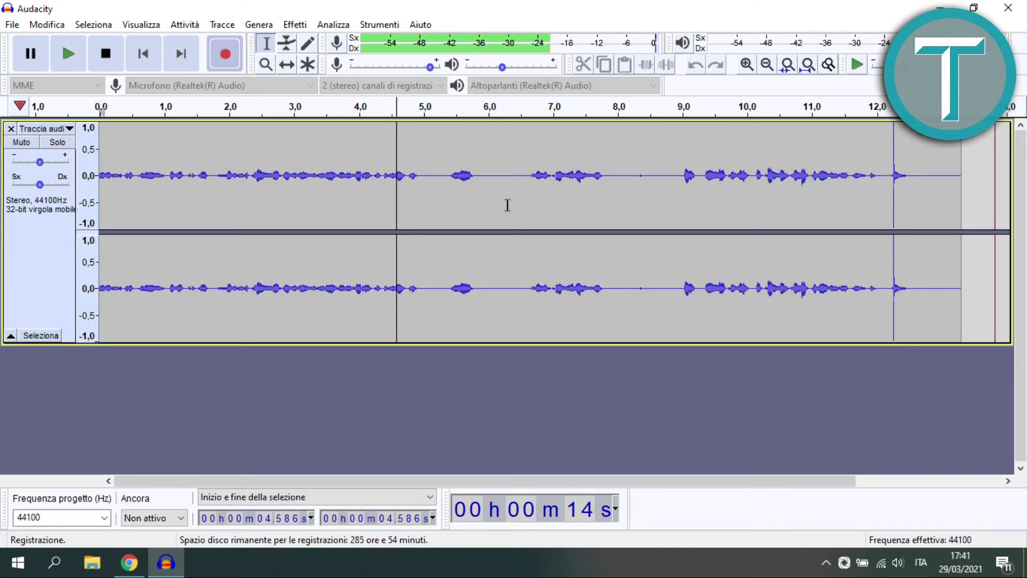
{"action": "left_click", "coordinate": [31, 53]}
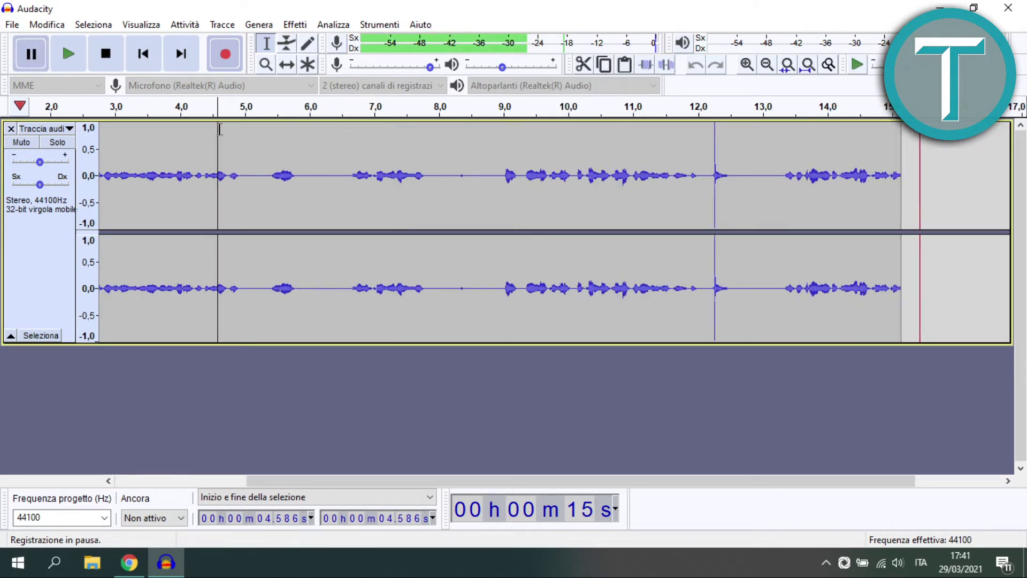
Step: Examine the loud spike near 12 s in the paused recording, selecting the audio around it at different zoom levels
{"action": "left_click_drag", "start_coordinate": [730, 156], "coordinate": [718, 152]}
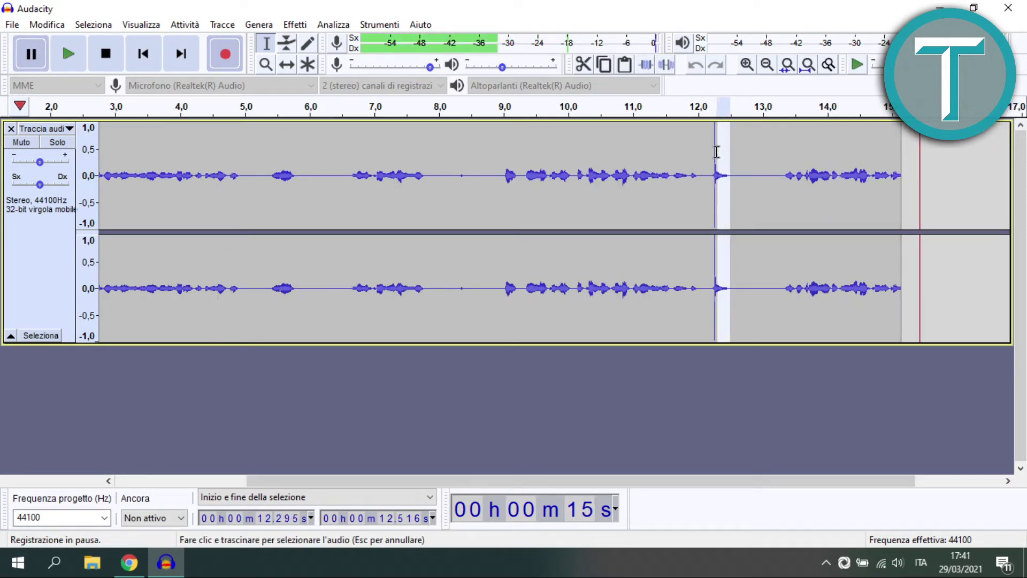
{"action": "left_click", "coordinate": [765, 188]}
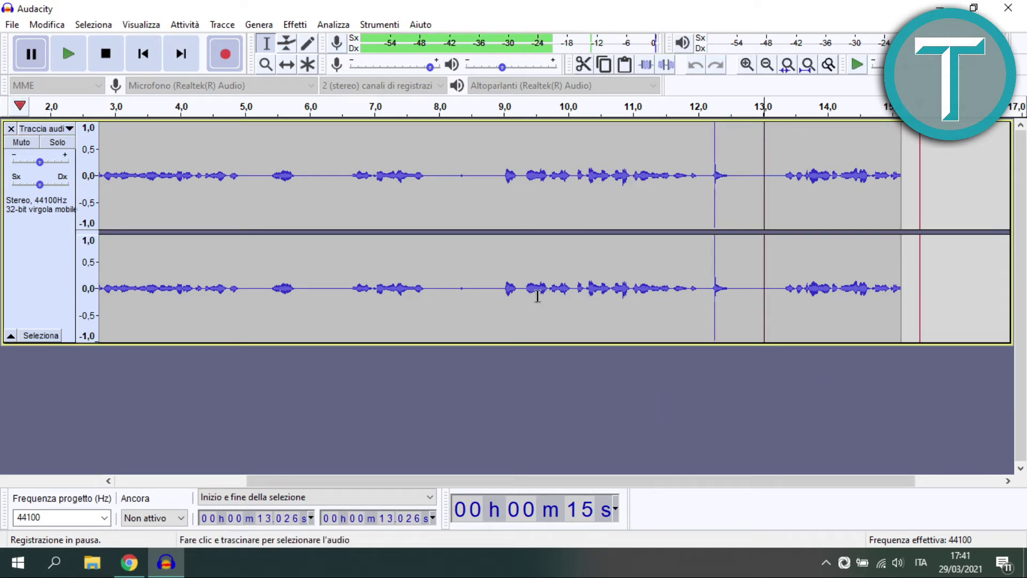
{"action": "key", "text": "ctrl+3"}
{"action": "key", "text": "ctrl+3"}
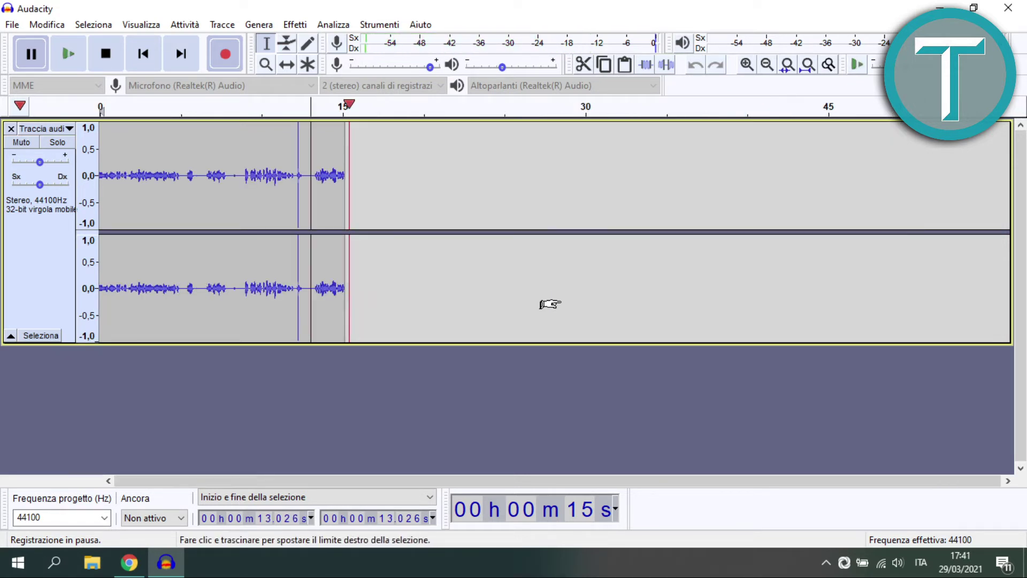
{"action": "left_click", "coordinate": [458, 268]}
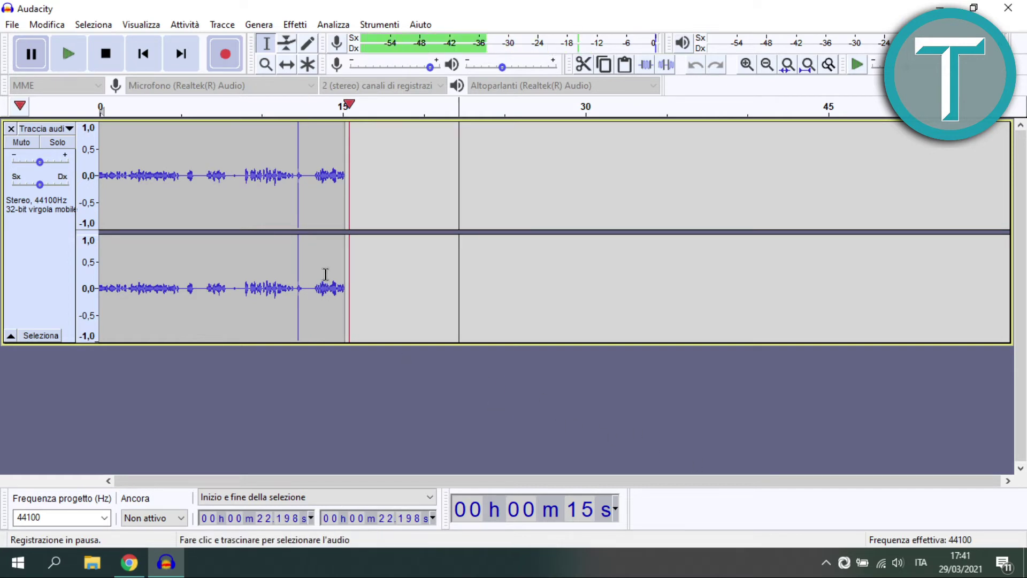
{"action": "left_click", "coordinate": [308, 159]}
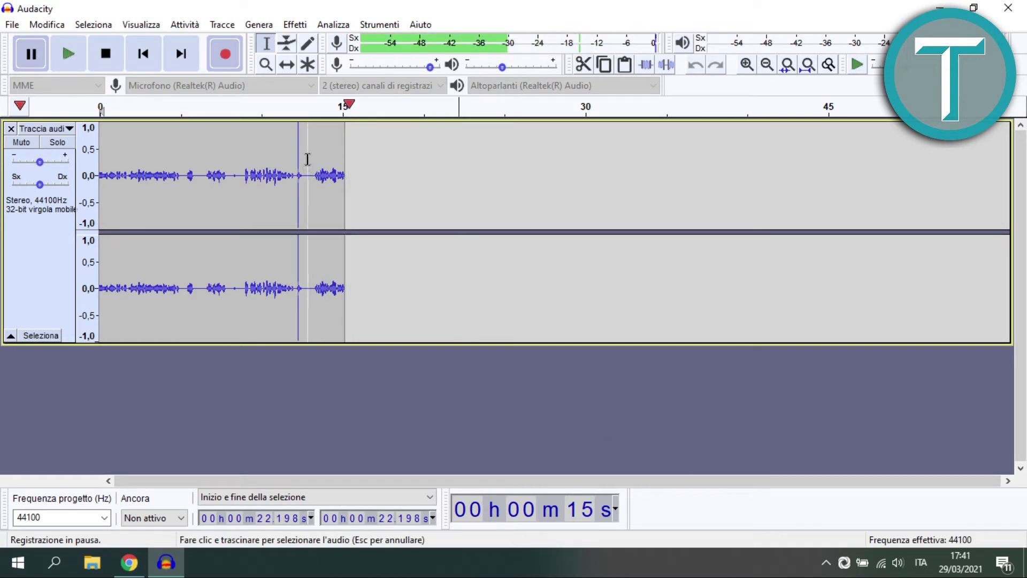
{"action": "left_click_drag", "start_coordinate": [307, 159], "coordinate": [295, 159]}
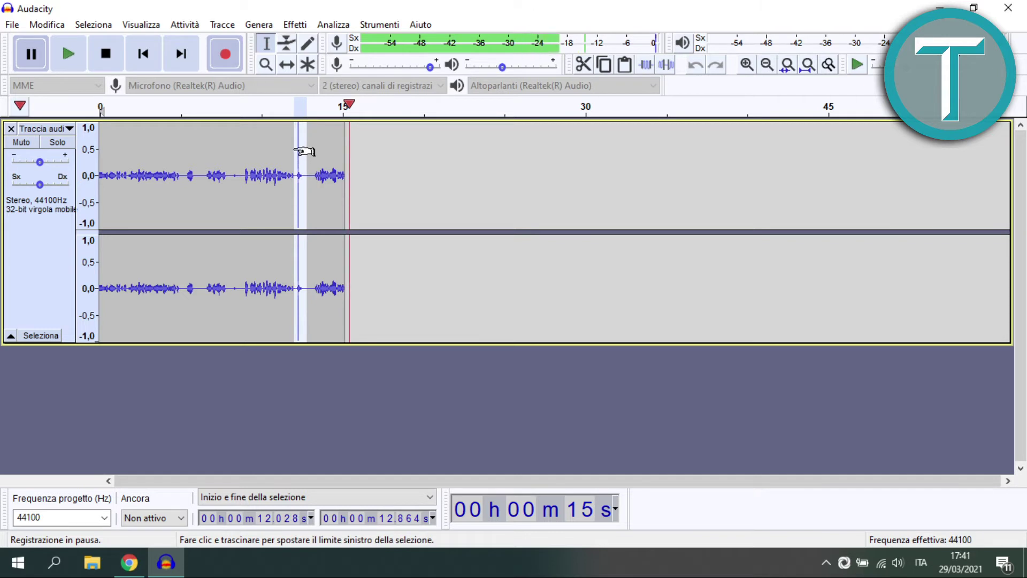
{"action": "left_click", "coordinate": [323, 172]}
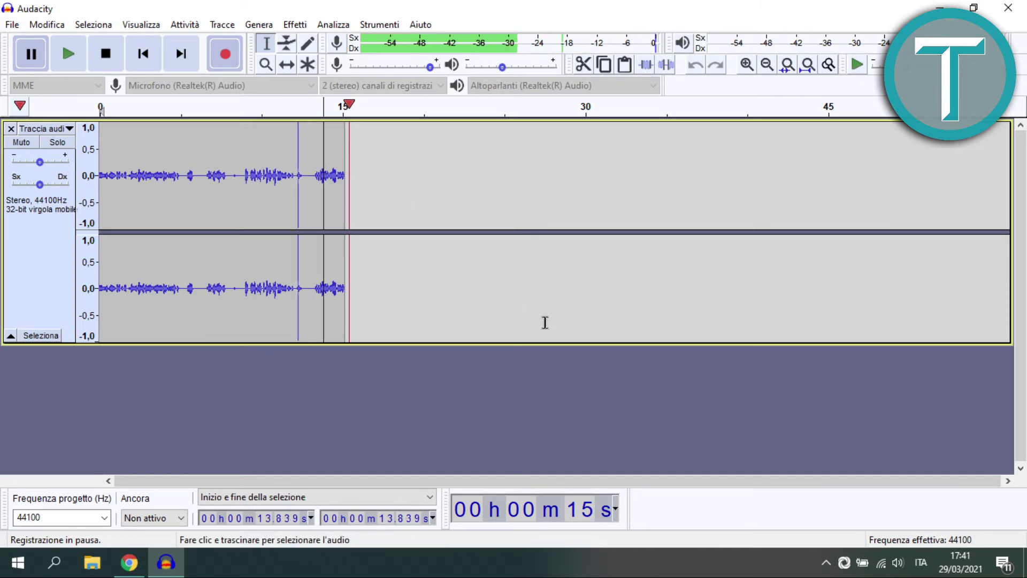
{"action": "scroll", "coordinate": [522, 284], "scroll_direction": "up", "scroll_amount": 1}
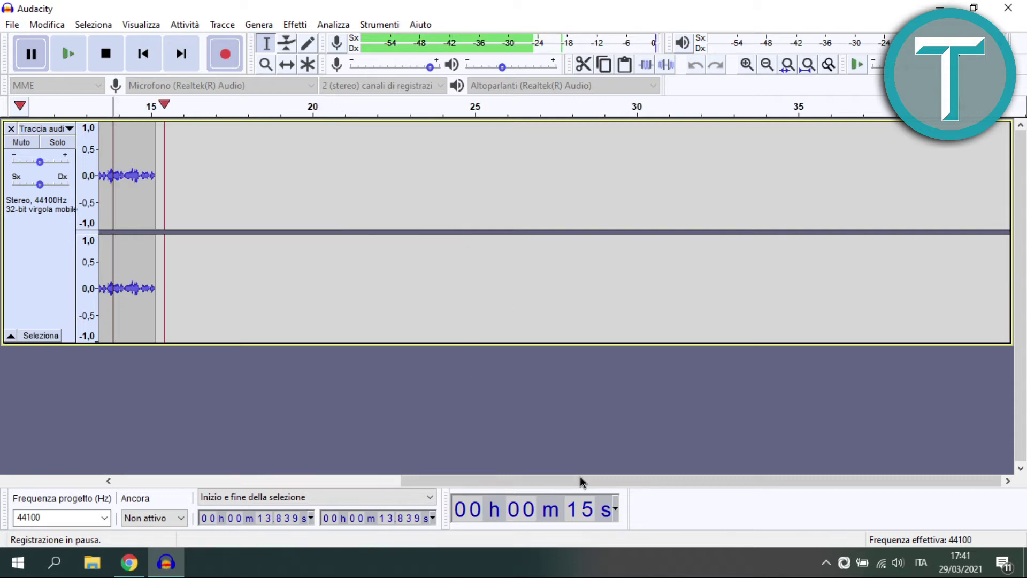
{"action": "left_click_drag", "start_coordinate": [582, 482], "coordinate": [280, 481]}
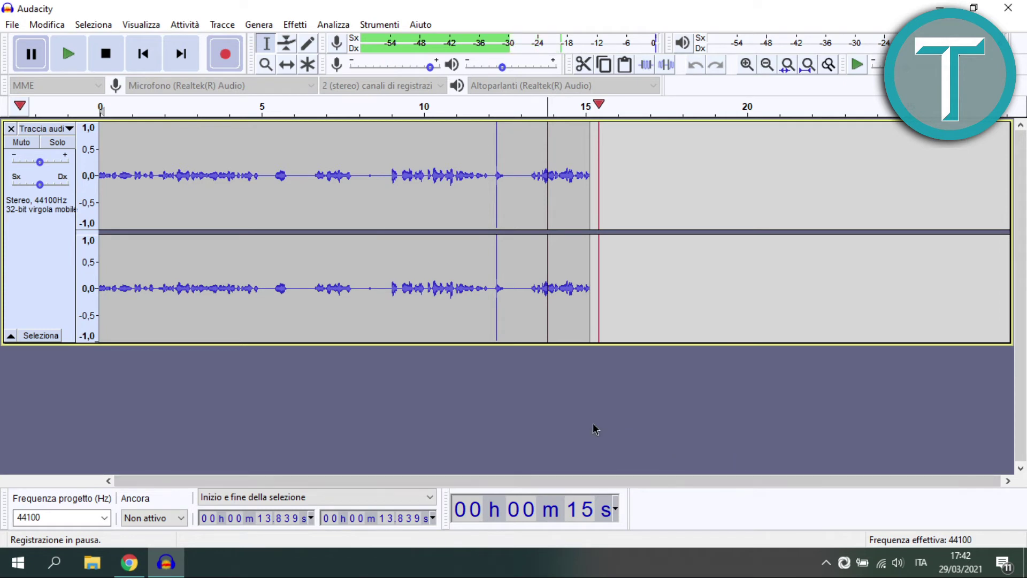
Step: Resume the recording and add a label reading "nota" at about 17.9 s
{"action": "left_click", "coordinate": [30, 53]}
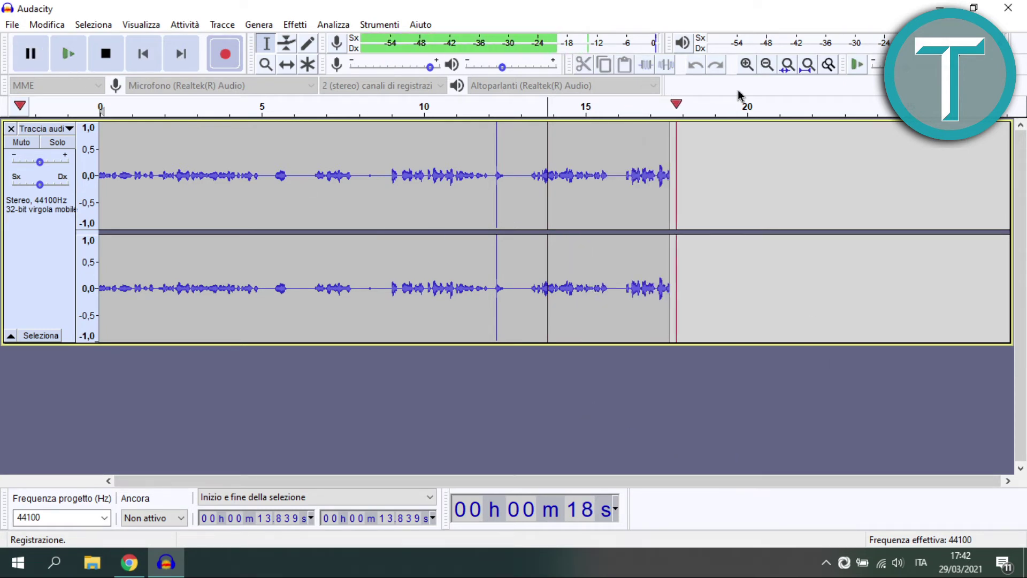
{"action": "key", "text": "ctrl+m"}
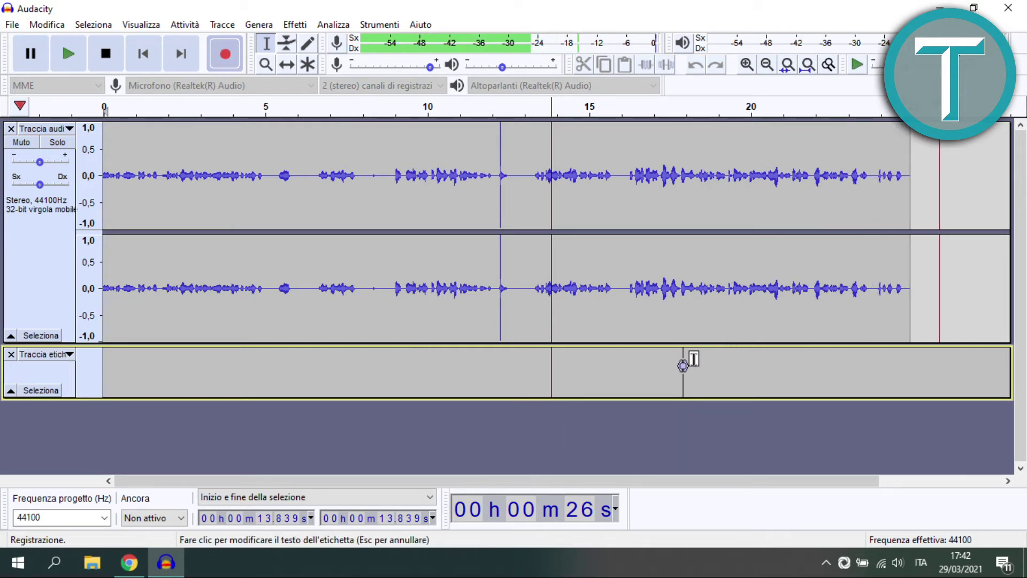
{"action": "left_click", "coordinate": [693, 357]}
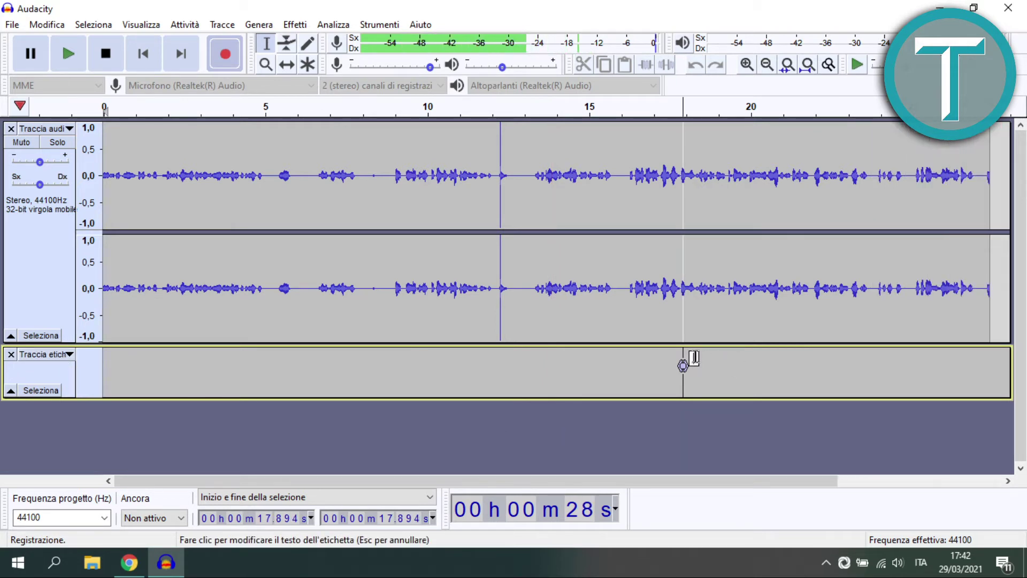
{"action": "type", "text": "nota"}
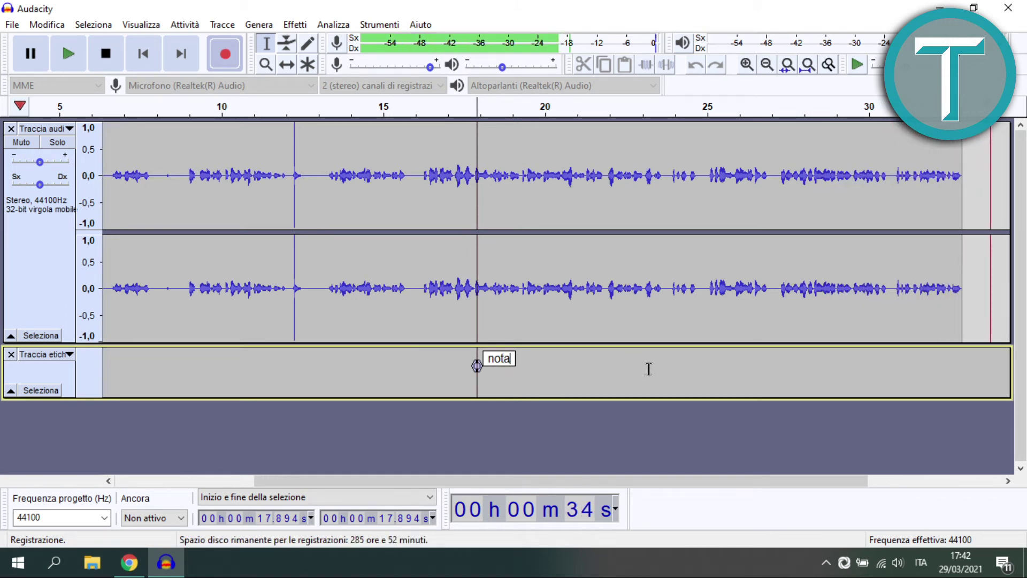
Step: Mark a section during recording with the labels "taglio" at about 34 s and "fine taglio" at about 38.5 s, and pause the recording
{"action": "key", "text": "ctrl+m"}
{"action": "type", "text": "taglio"}
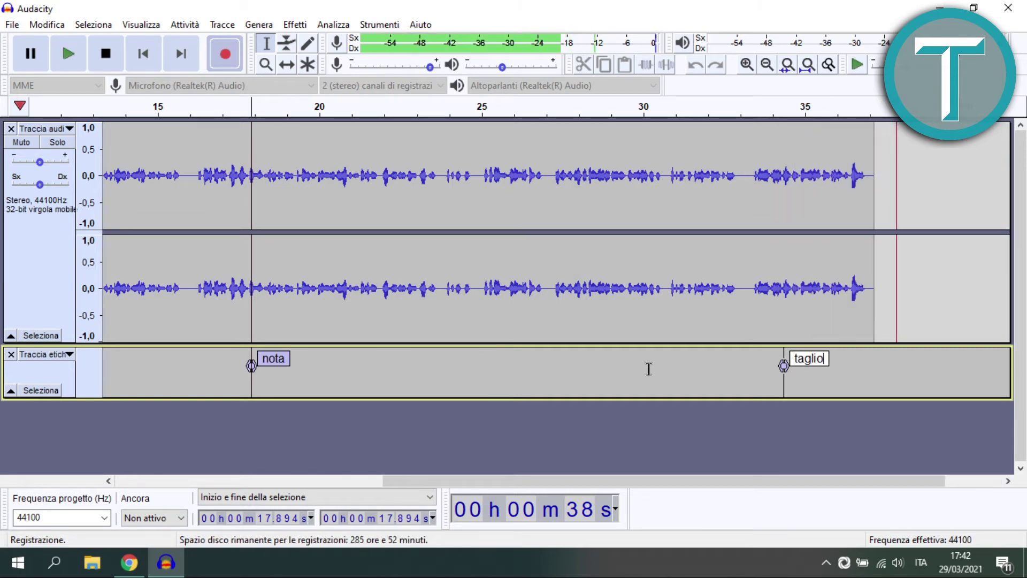
{"action": "key", "text": "ctrl+m"}
{"action": "type", "text": "fine taglio"}
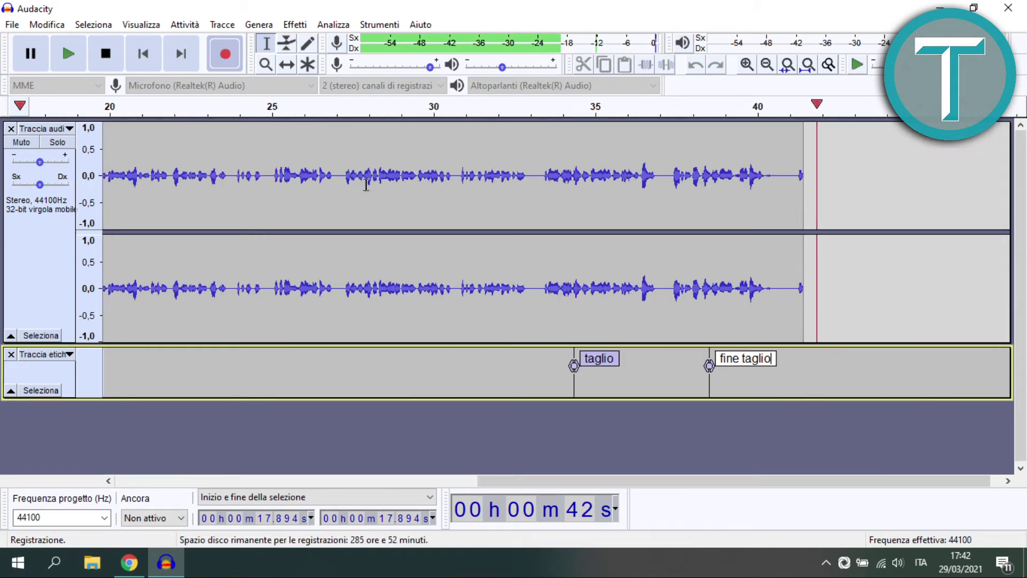
{"action": "left_click", "coordinate": [40, 59]}
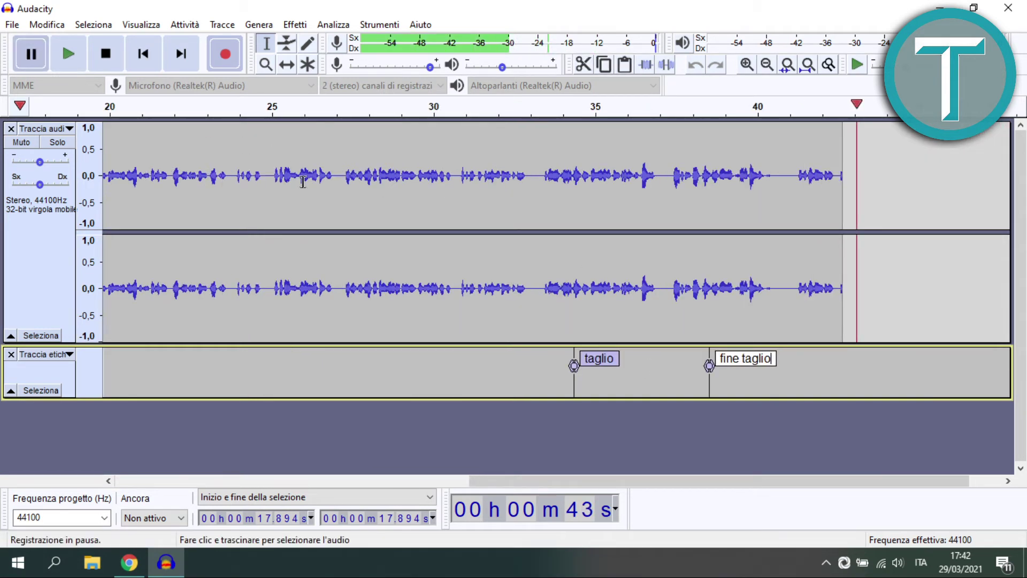
Step: Cut the audio between the "taglio" and "fine taglio" labels, from 34.351 s to 38.516 s
{"action": "mouse_move", "coordinate": [715, 484]}
{"action": "left_mouse_down"}
{"action": "mouse_move", "coordinate": [403, 454]}
{"action": "mouse_move", "coordinate": [357, 424]}
{"action": "mouse_move", "coordinate": [359, 415]}
{"action": "mouse_move", "coordinate": [551, 446]}
{"action": "mouse_move", "coordinate": [578, 479]}
{"action": "mouse_move", "coordinate": [703, 485]}
{"action": "left_mouse_up"}
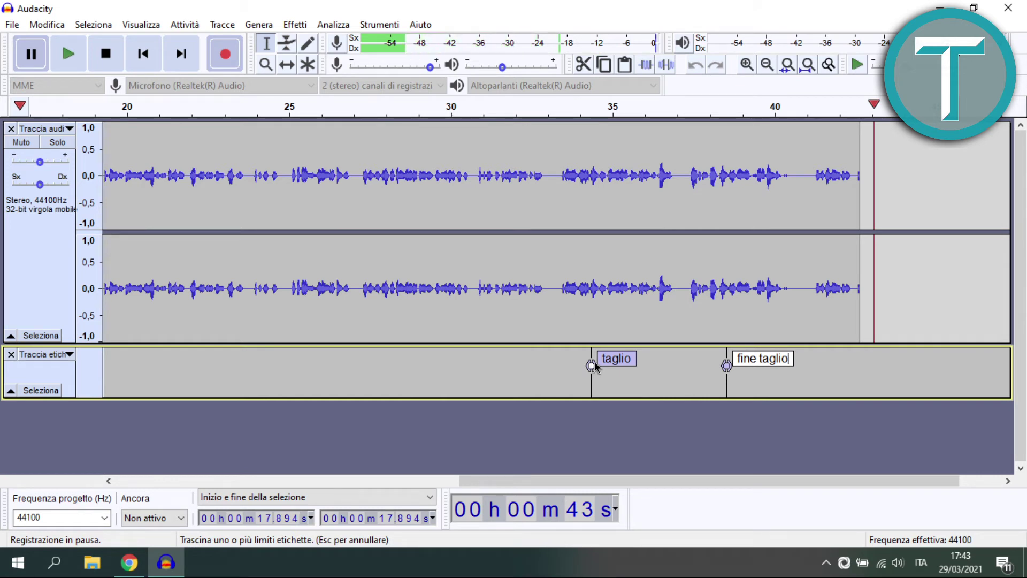
{"action": "left_click", "coordinate": [614, 362]}
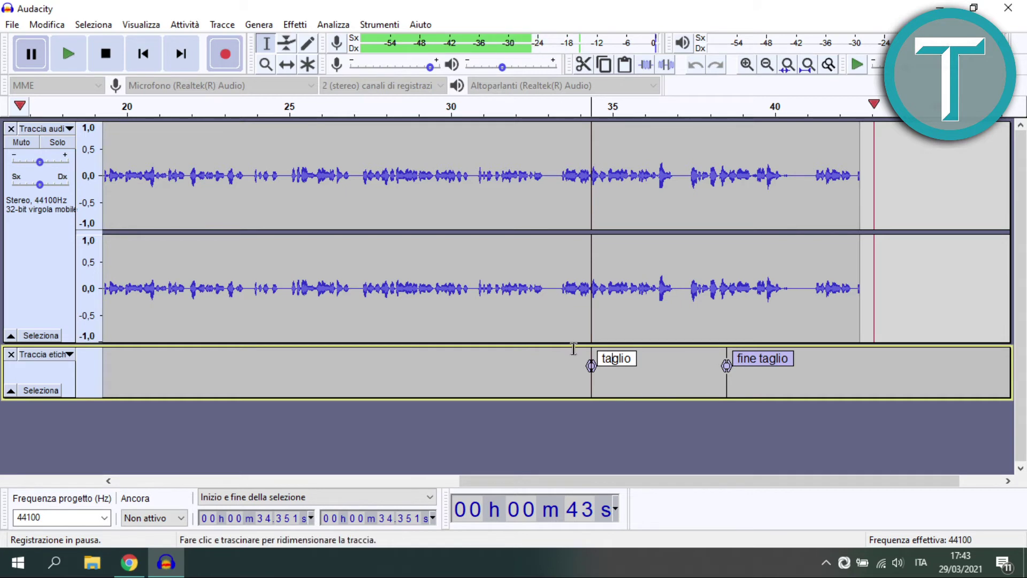
{"action": "left_click", "coordinate": [598, 371]}
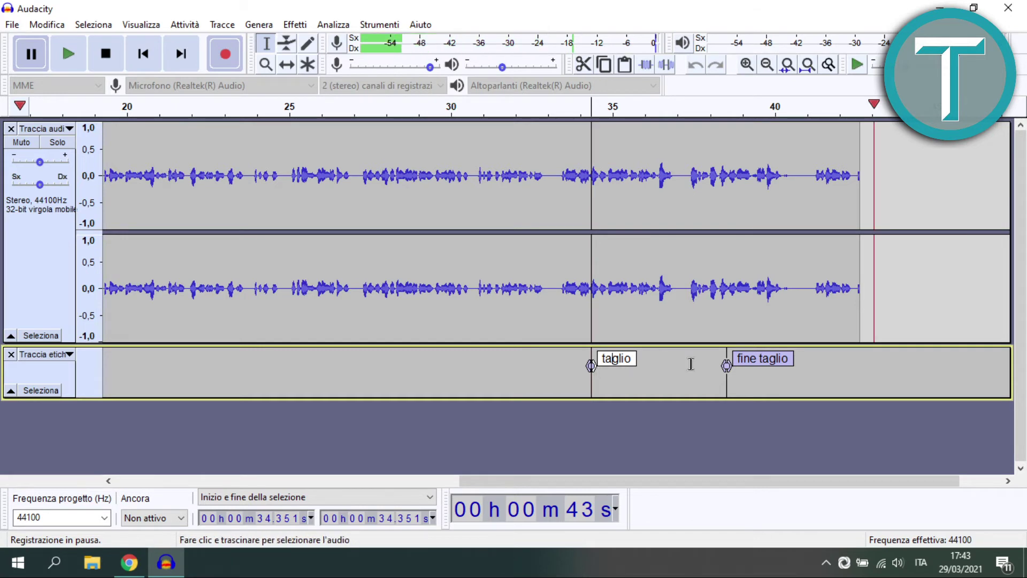
{"action": "left_click", "coordinate": [768, 366]}
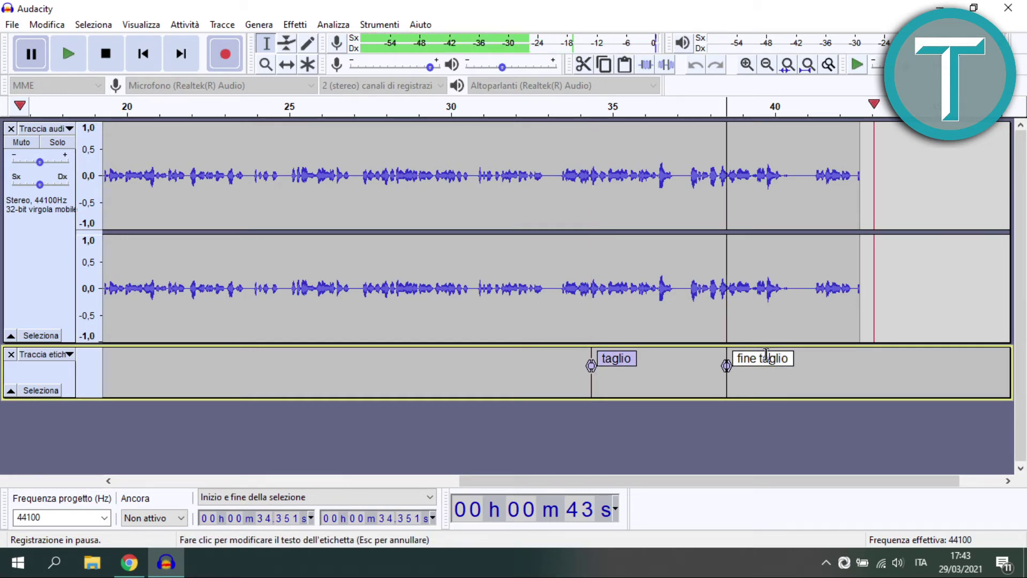
{"action": "left_click", "coordinate": [605, 359]}
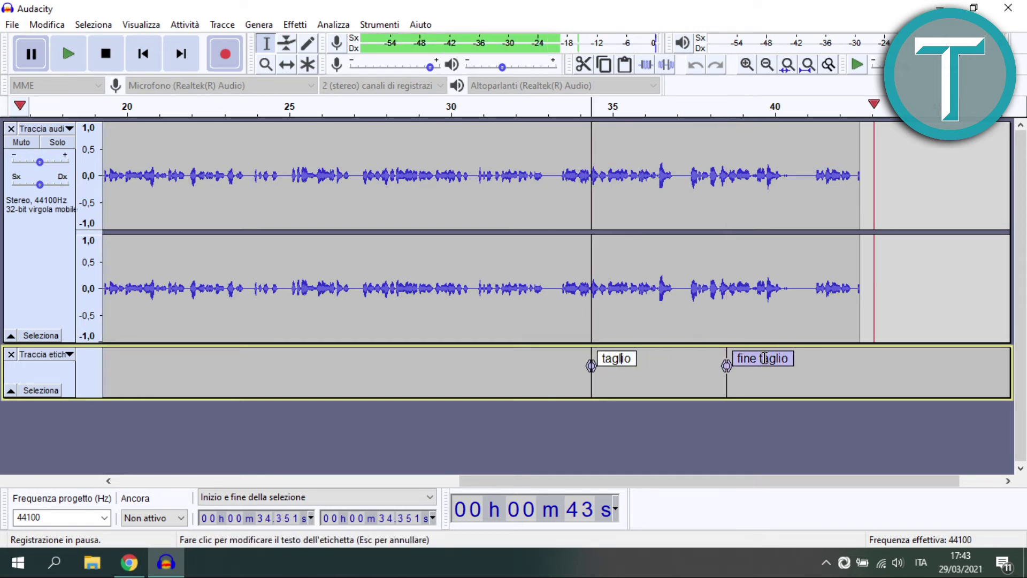
{"action": "left_click", "coordinate": [766, 360]}
{"action": "left_click_drag", "start_coordinate": [718, 328], "coordinate": [591, 302]}
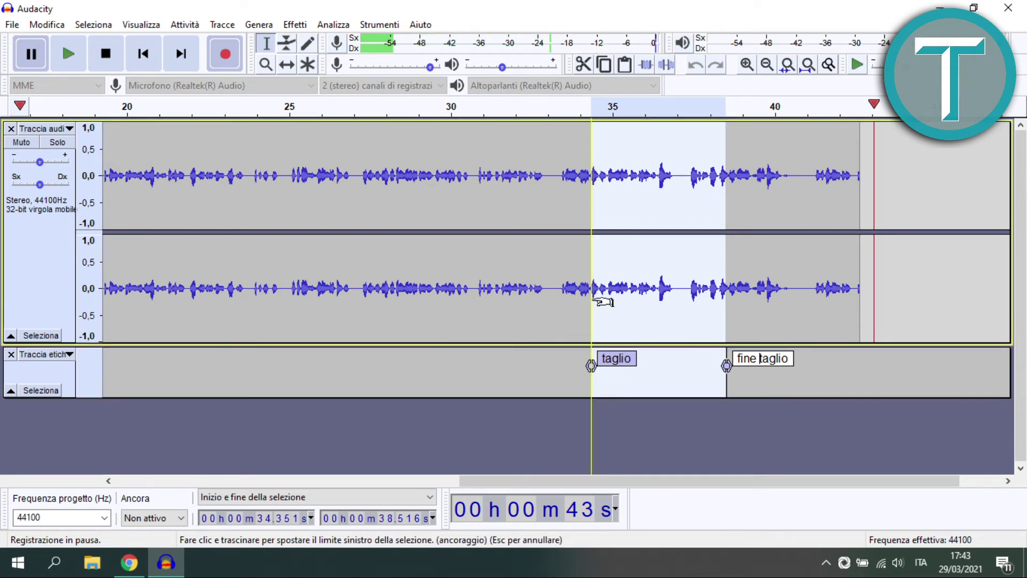
{"action": "left_click", "coordinate": [584, 65]}
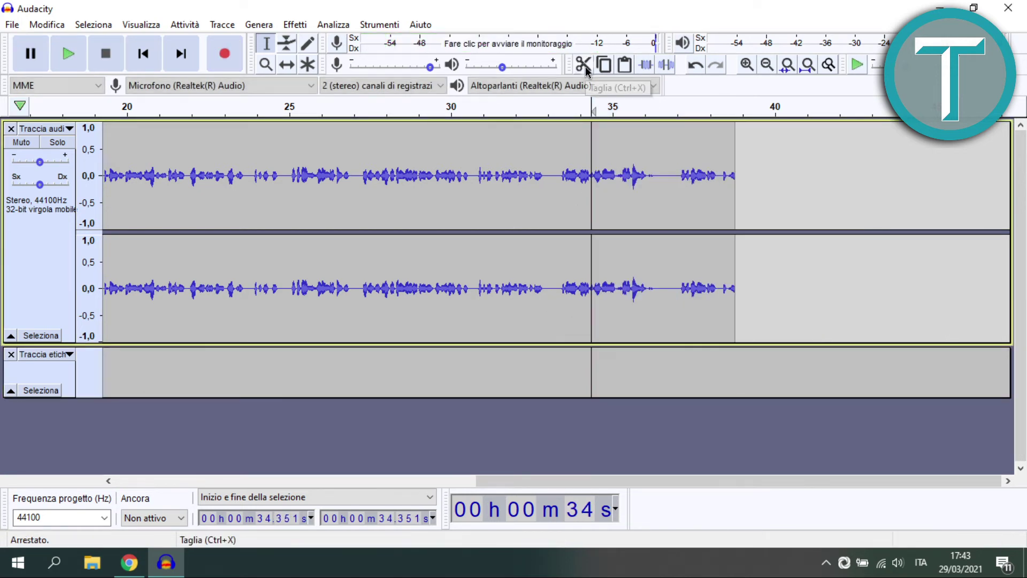
Step: Put the cursor at the end of the remaining audio, start a paused recording from there and stop it
{"action": "left_click", "coordinate": [779, 213]}
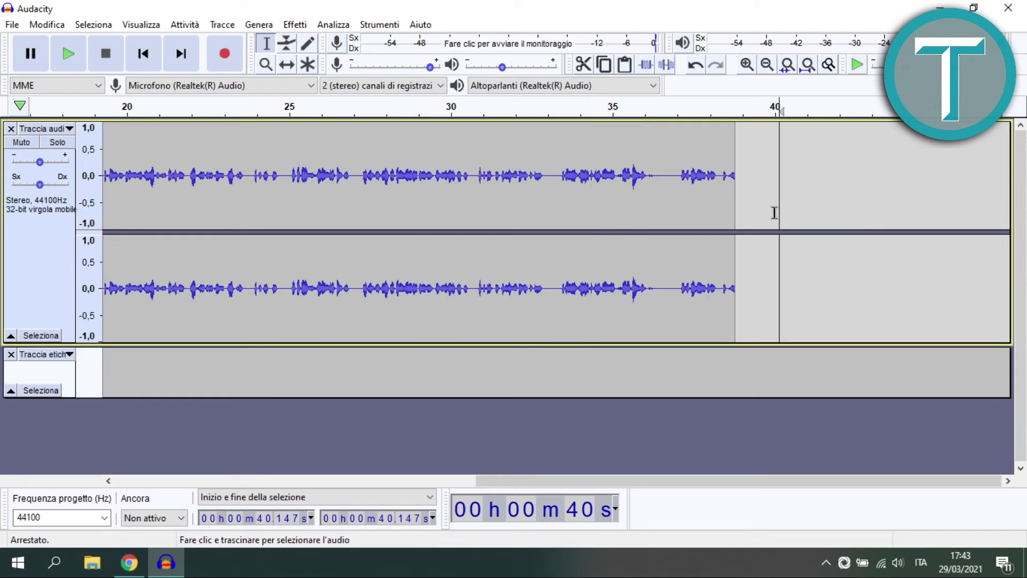
{"action": "left_click", "coordinate": [736, 204]}
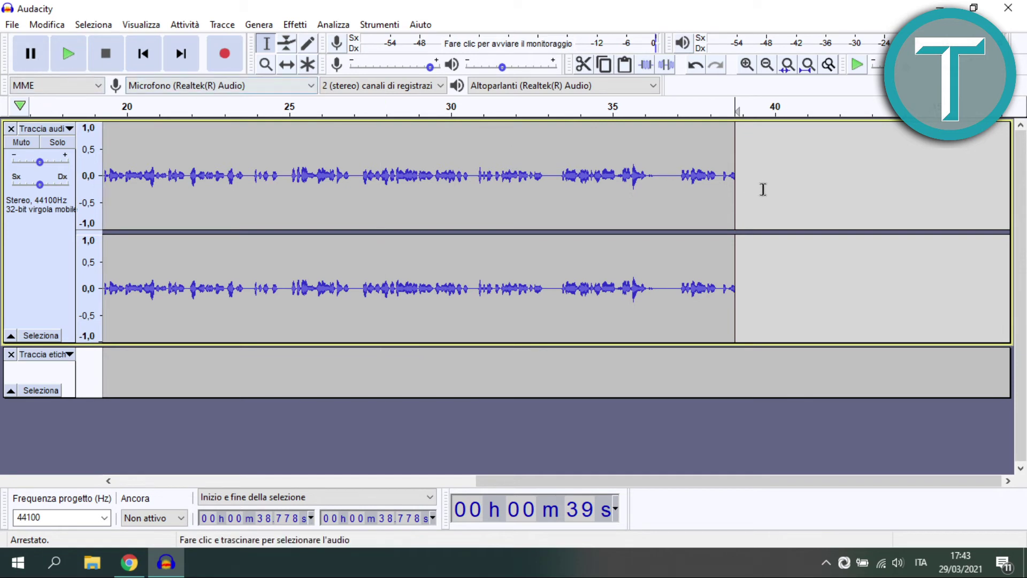
{"action": "left_click", "coordinate": [38, 63]}
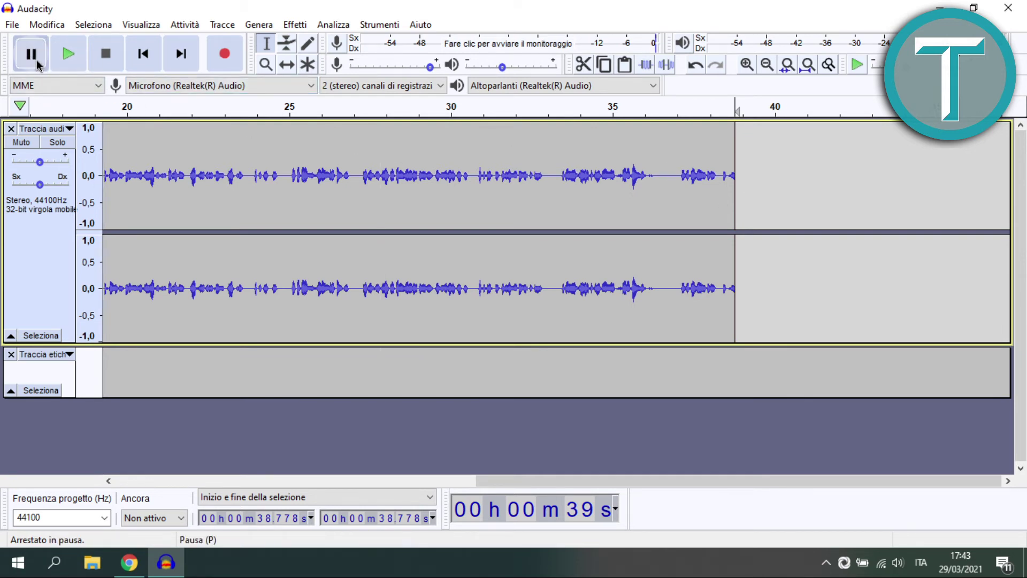
{"action": "left_click", "coordinate": [236, 48]}
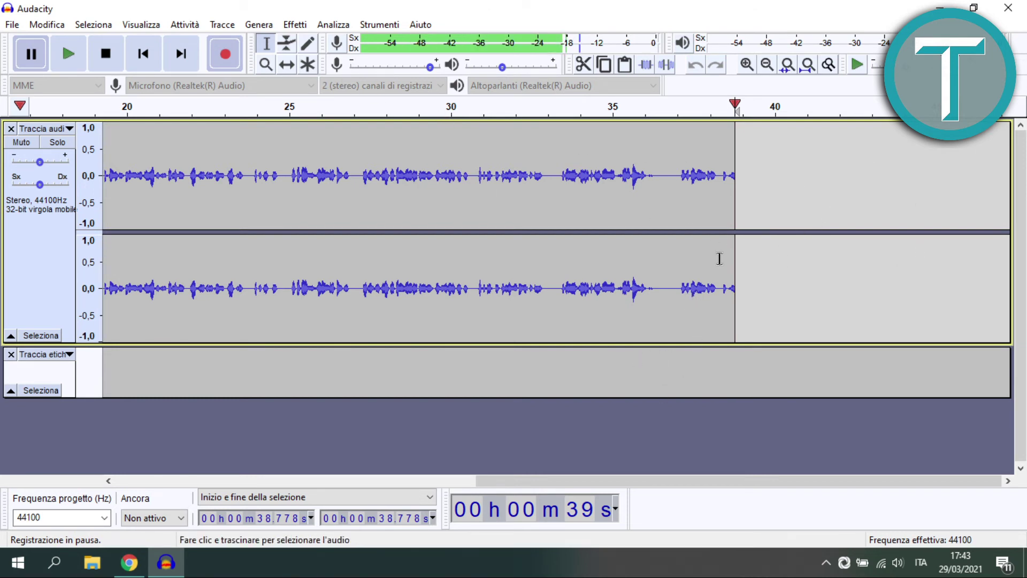
{"action": "left_click", "coordinate": [107, 54]}
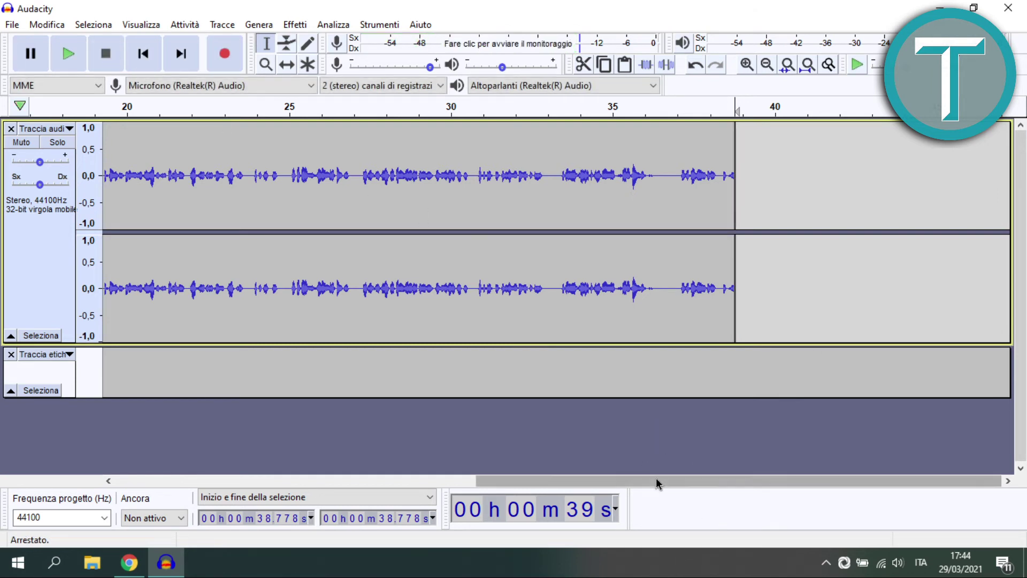
{"action": "left_click_drag", "start_coordinate": [658, 481], "coordinate": [609, 480]}
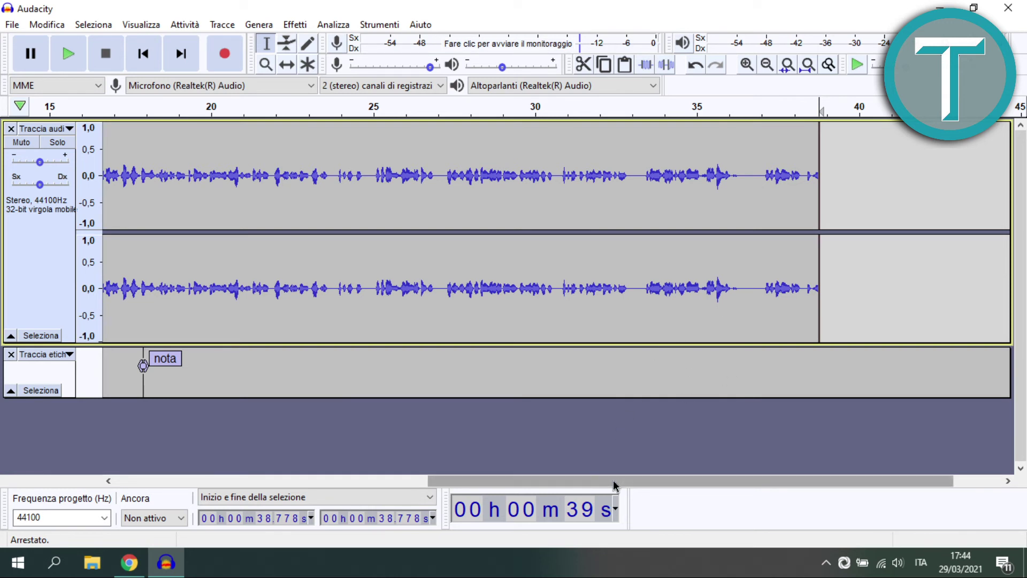
{"action": "left_click_drag", "start_coordinate": [612, 477], "coordinate": [589, 477]}
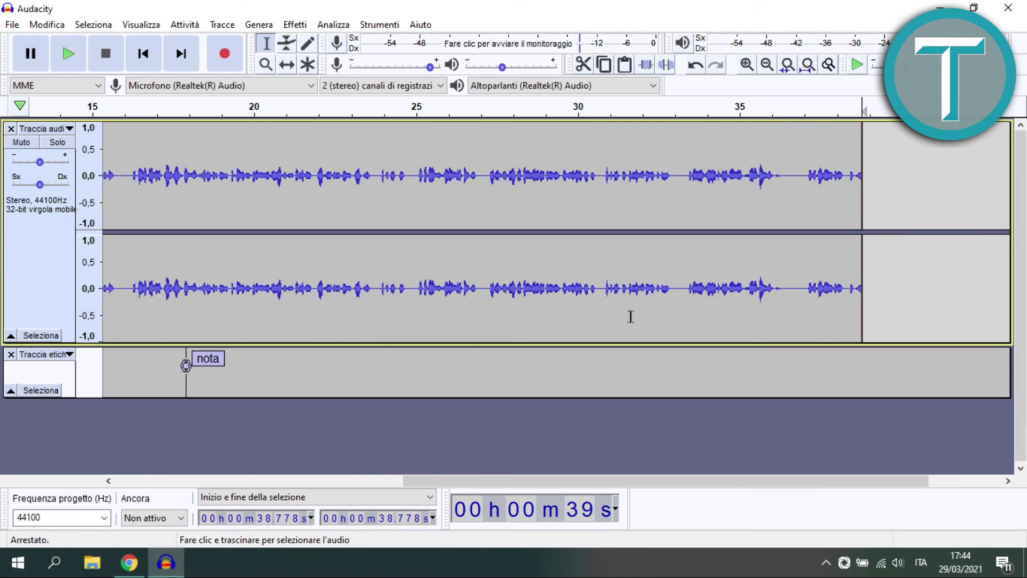
{"action": "left_click_drag", "start_coordinate": [530, 481], "coordinate": [356, 466]}
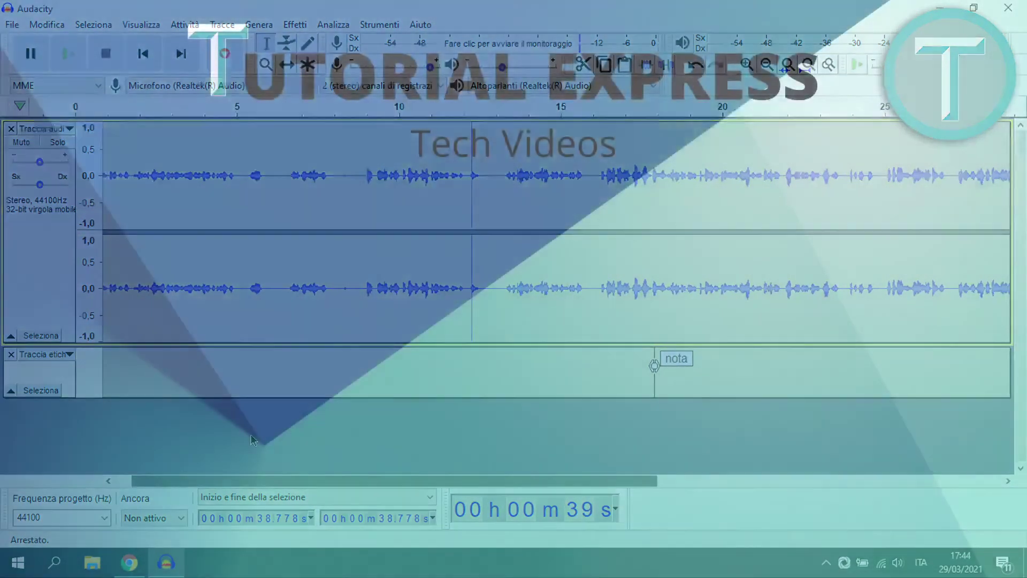